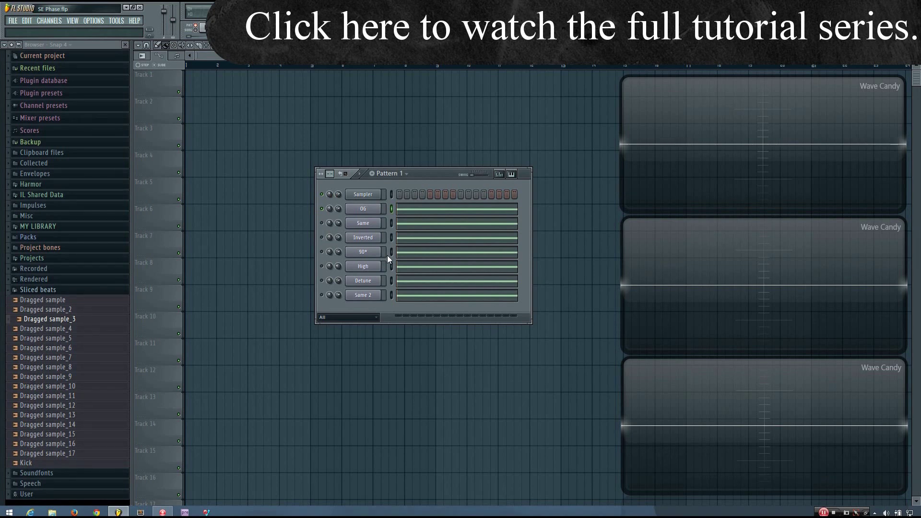
- Preview the OG sine note with the Z key and watch the Wave Candy scopes
{"action": "key", "text": "z"}
- Play OG together with the Same sine so the scopes show the doubled wave
{"action": "left_click", "coordinate": [323, 224]}
{"action": "key", "text": "space"}
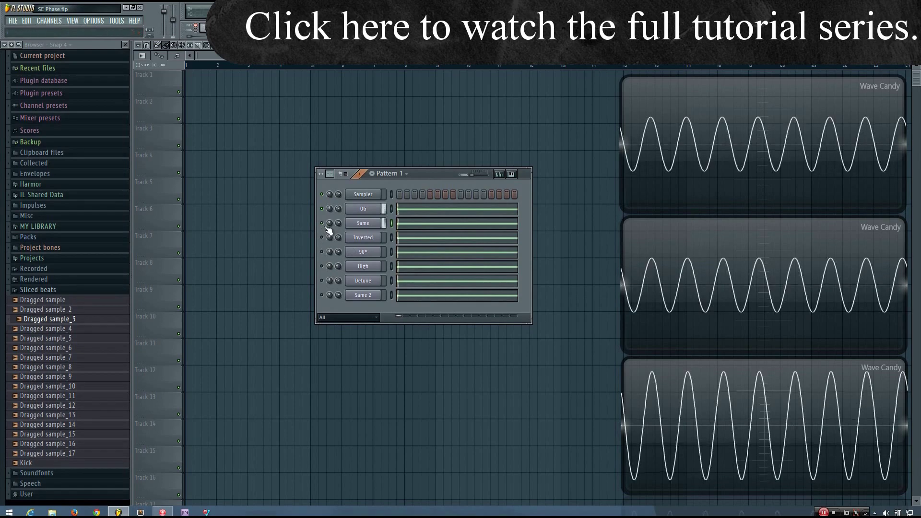
{"action": "key", "text": "space"}
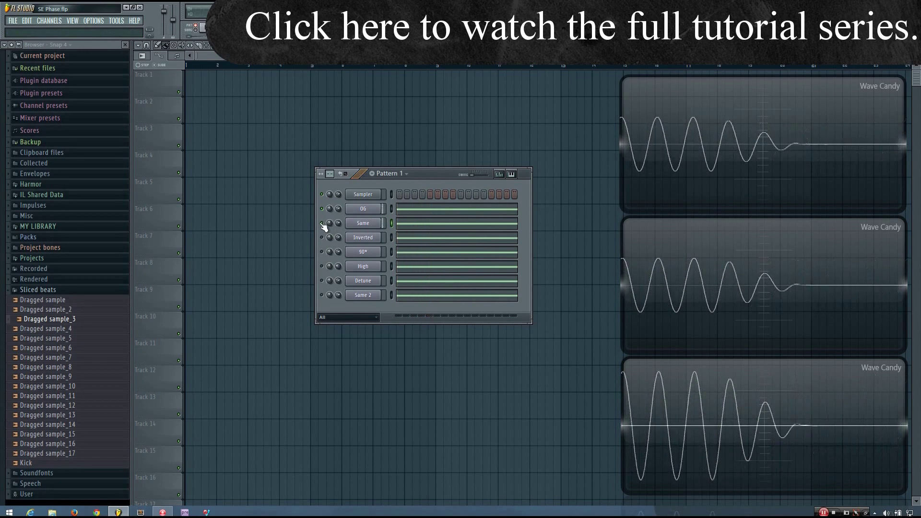
{"action": "key", "text": "space"}
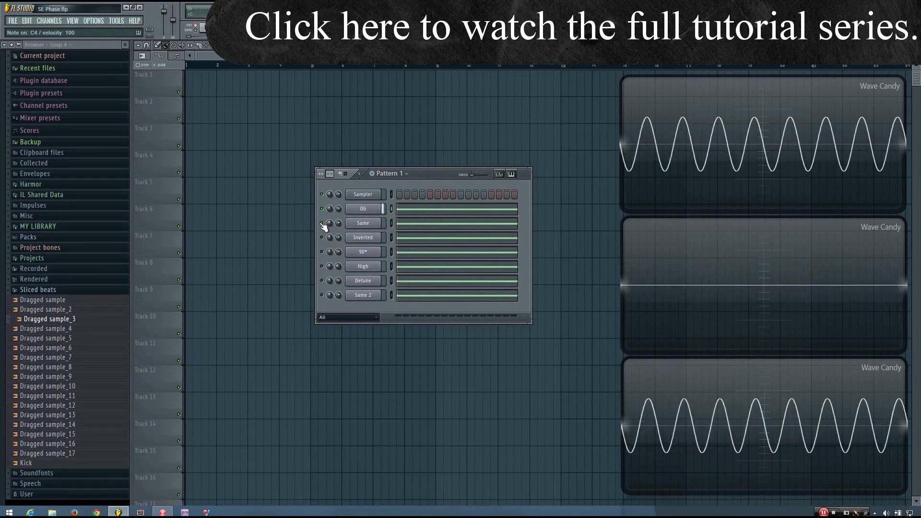
{"action": "key", "text": "space"}
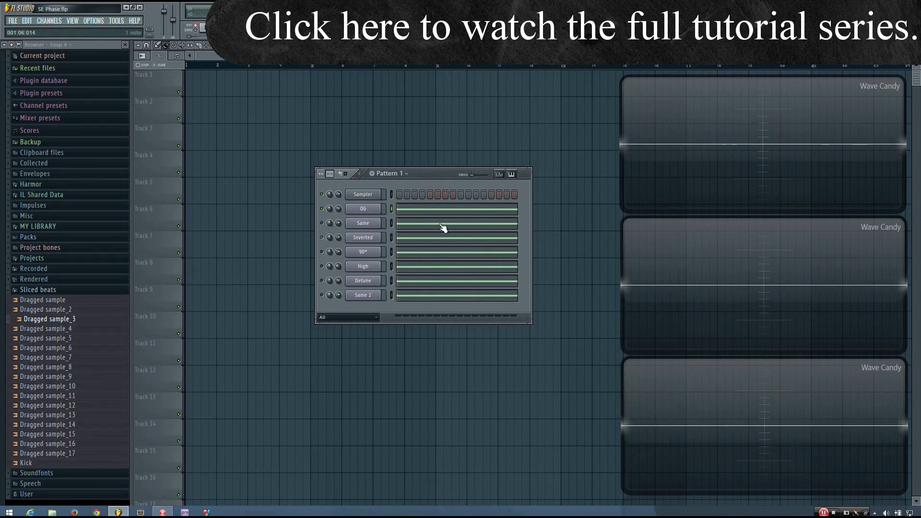
- Play OG with the Inverted sine to show cancellation, then deselect Inverted
{"action": "key", "text": "space"}
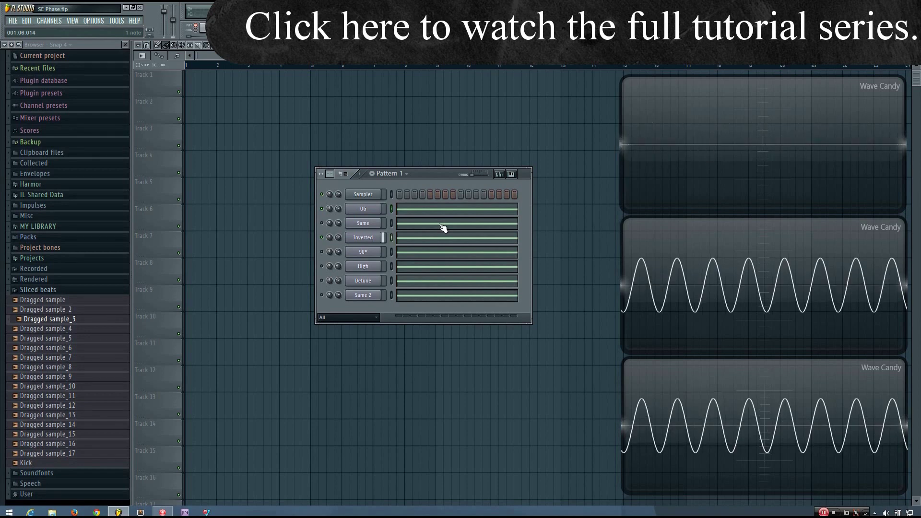
{"action": "key", "text": "l"}
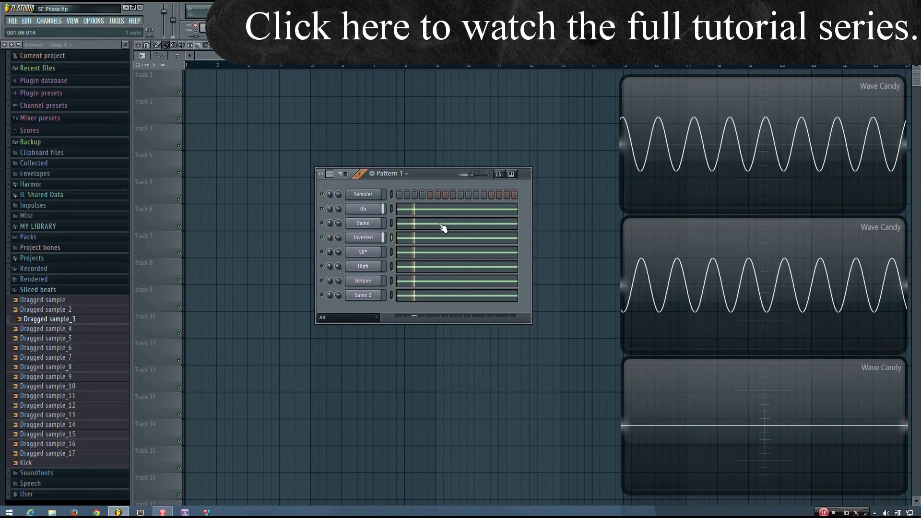
{"action": "key", "text": "space"}
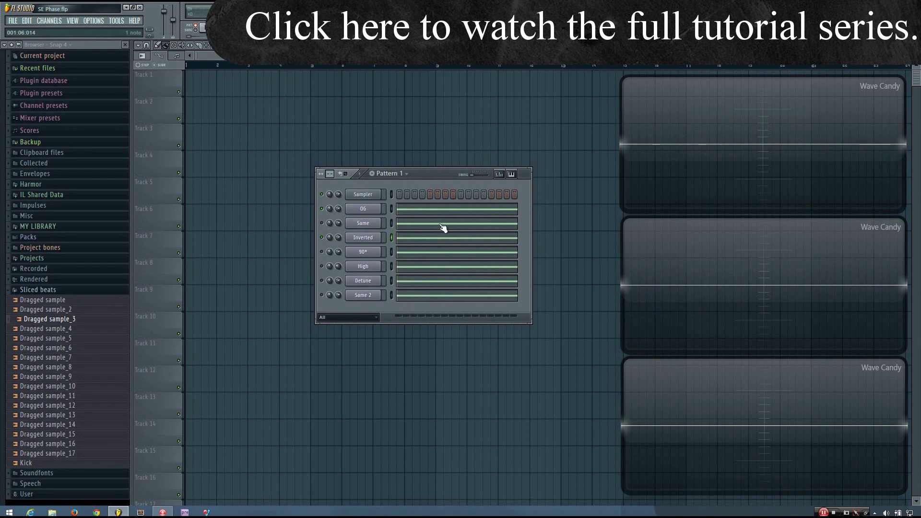
{"action": "key", "text": "space"}
{"action": "key", "text": "space"}
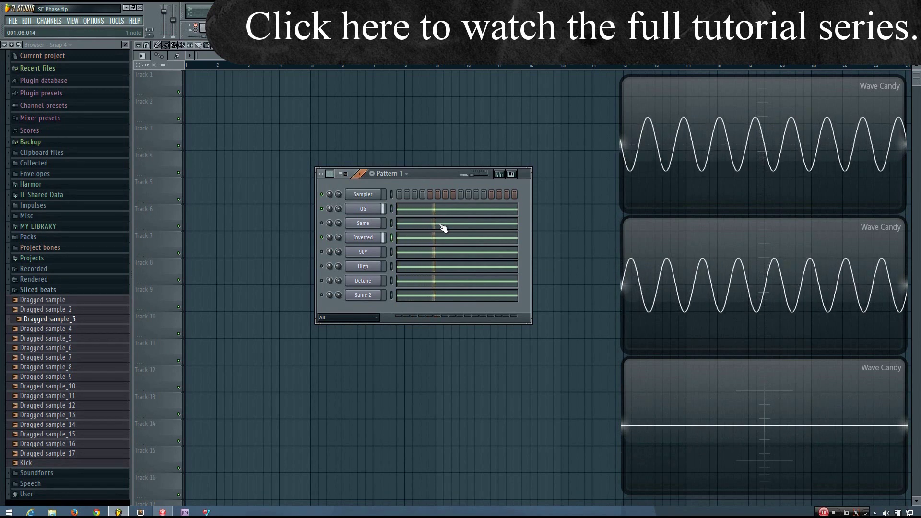
{"action": "key", "text": "space"}
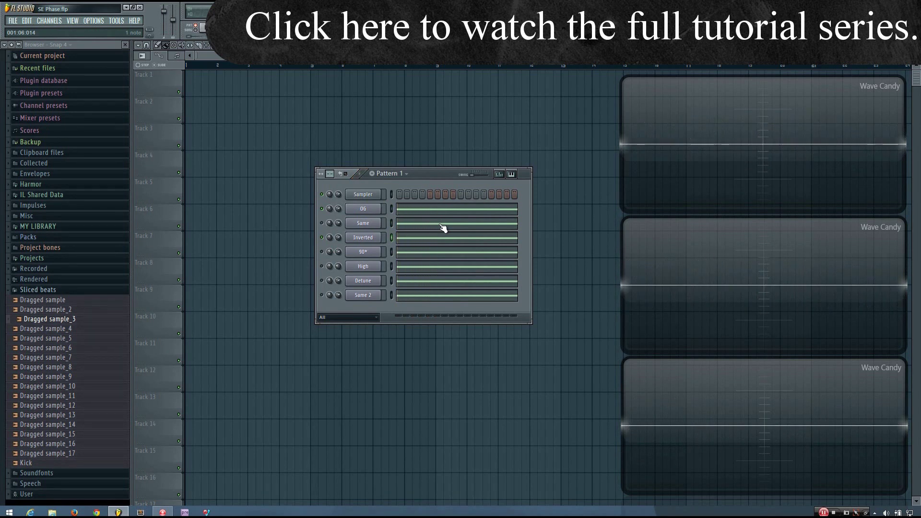
{"action": "left_click", "coordinate": [322, 238]}
{"action": "left_click", "coordinate": [357, 248]}
{"action": "left_click", "coordinate": [357, 247]}
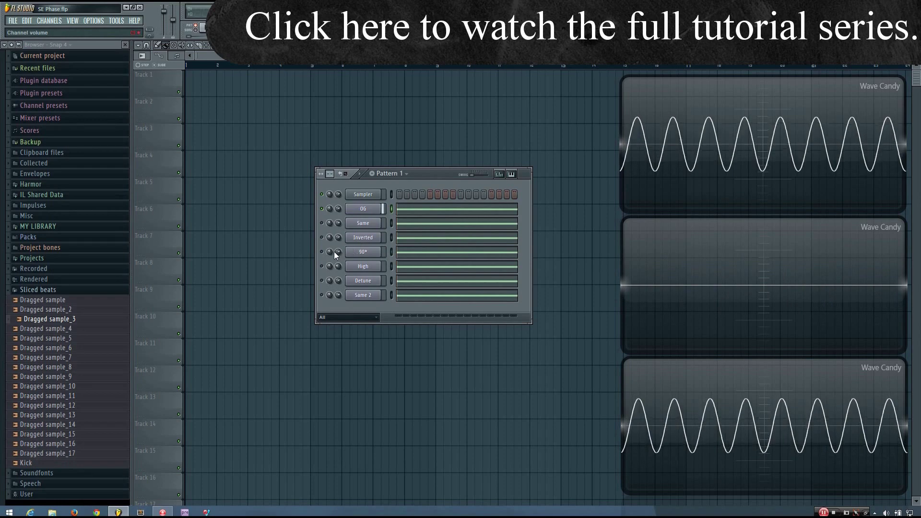
{"action": "key", "text": "space"}
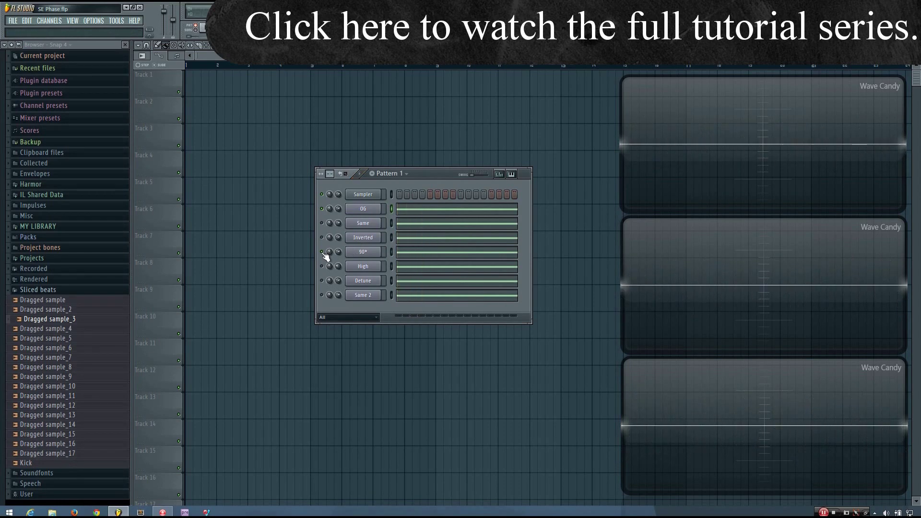
{"action": "key", "text": "space"}
{"action": "left_click", "coordinate": [325, 227]}
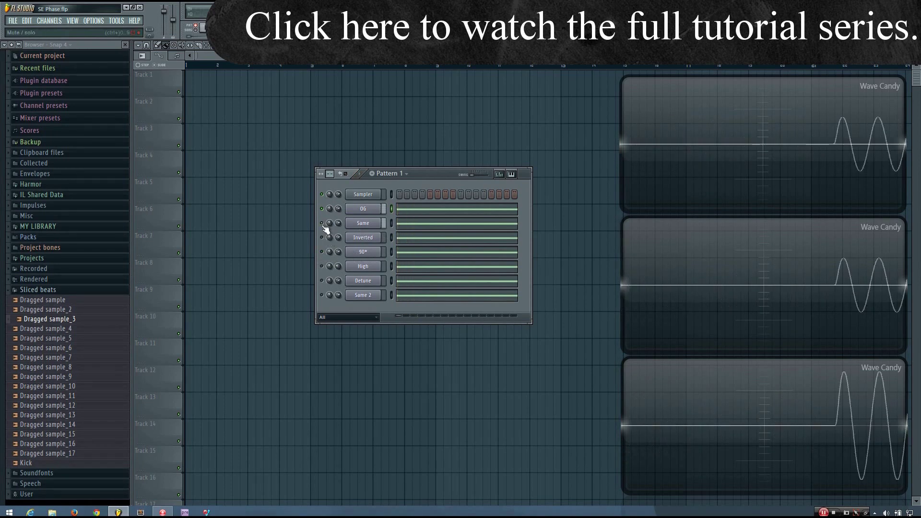
{"action": "left_click", "coordinate": [324, 227]}
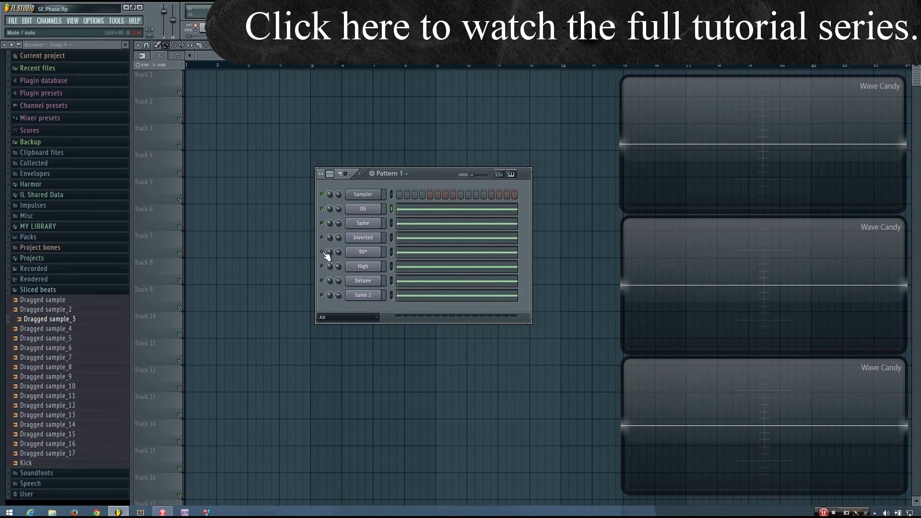
{"action": "left_click", "coordinate": [328, 237]}
{"action": "left_click", "coordinate": [328, 238]}
{"action": "key", "text": "z"}
{"action": "key", "text": "z"}
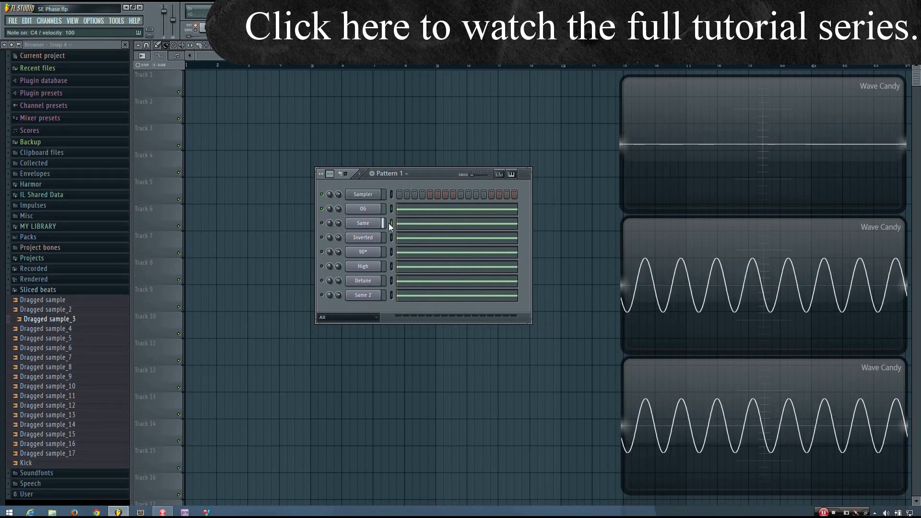
{"action": "key", "text": "z"}
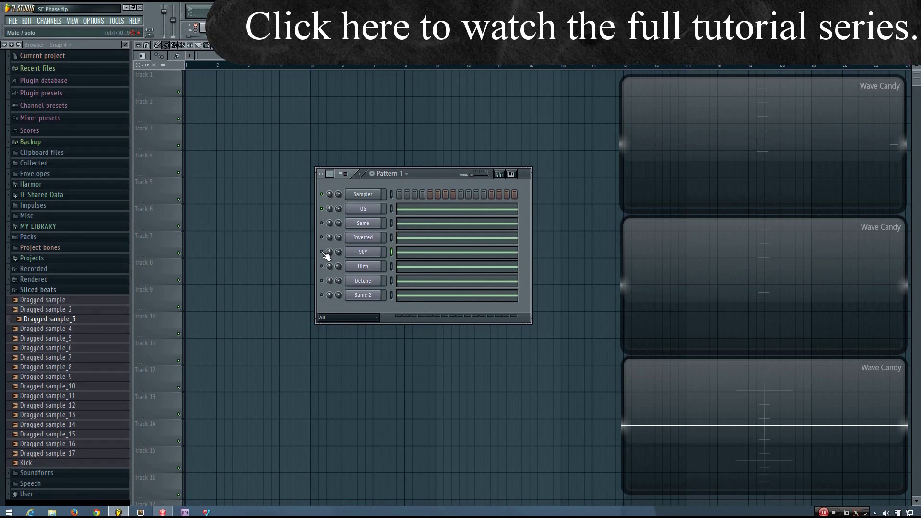
{"action": "mouse_move", "coordinate": [763, 286]}
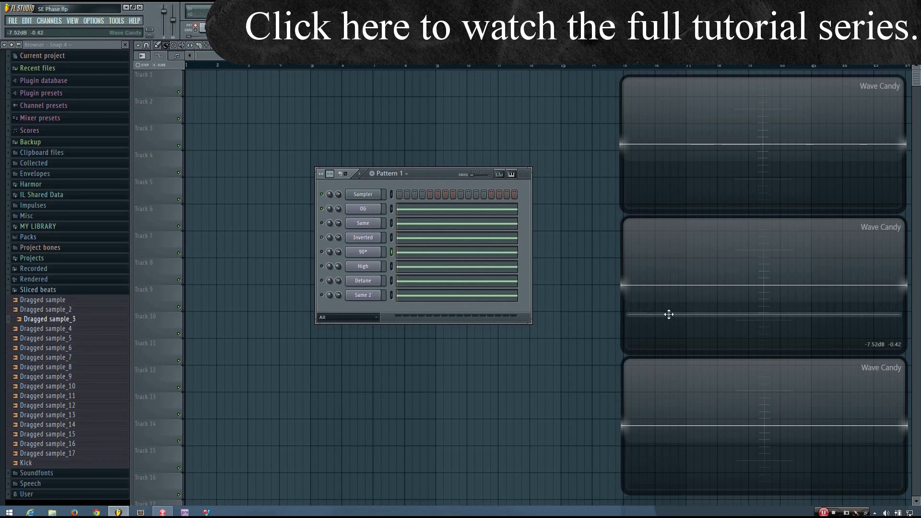
- Drag the second Wave Candy scope onto the first, open the Mixer, and replay the pattern
{"action": "key", "text": "space"}
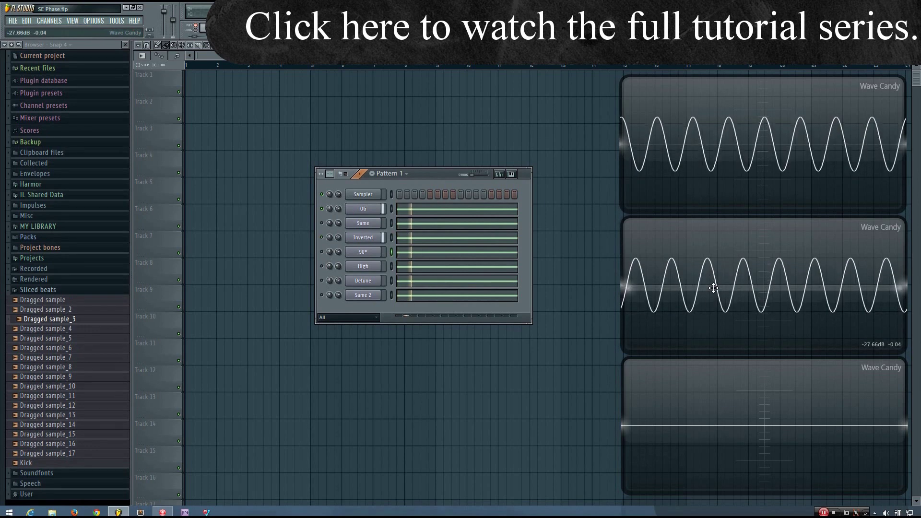
{"action": "left_click_drag", "start_coordinate": [714, 288], "coordinate": [714, 149]}
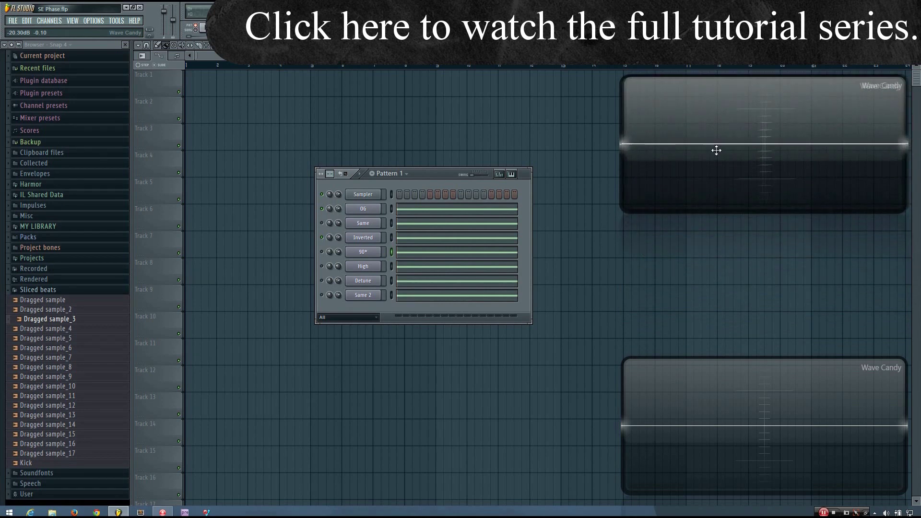
{"action": "key", "text": "F9"}
{"action": "key", "text": "space"}
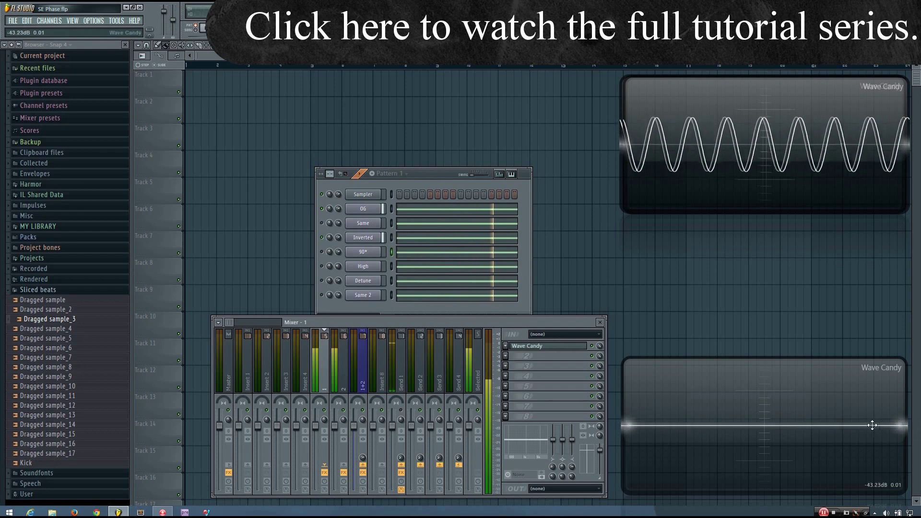
- Compare the waves during playback, then return the overlaid scope to the middle slot
{"action": "left_click", "coordinate": [394, 245]}
{"action": "key", "text": "space"}
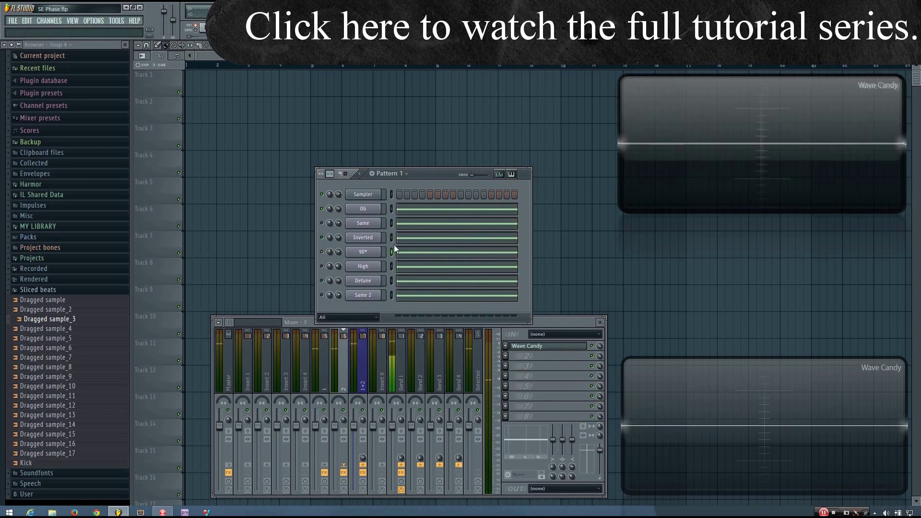
{"action": "key", "text": "space"}
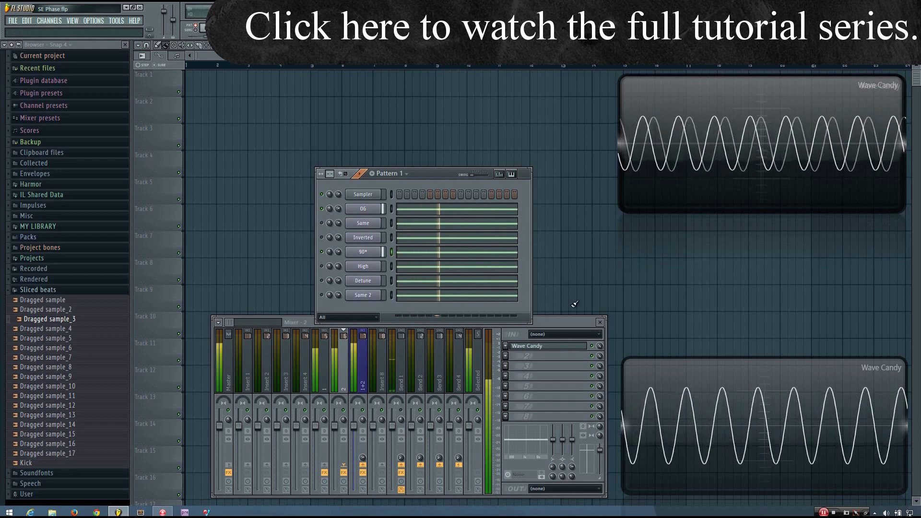
{"action": "key", "text": "space"}
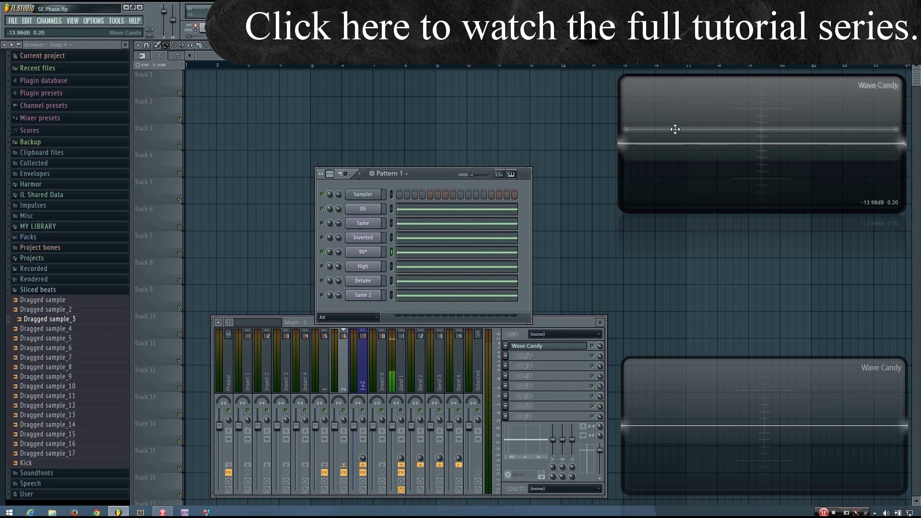
{"action": "left_click_drag", "start_coordinate": [675, 129], "coordinate": [784, 290]}
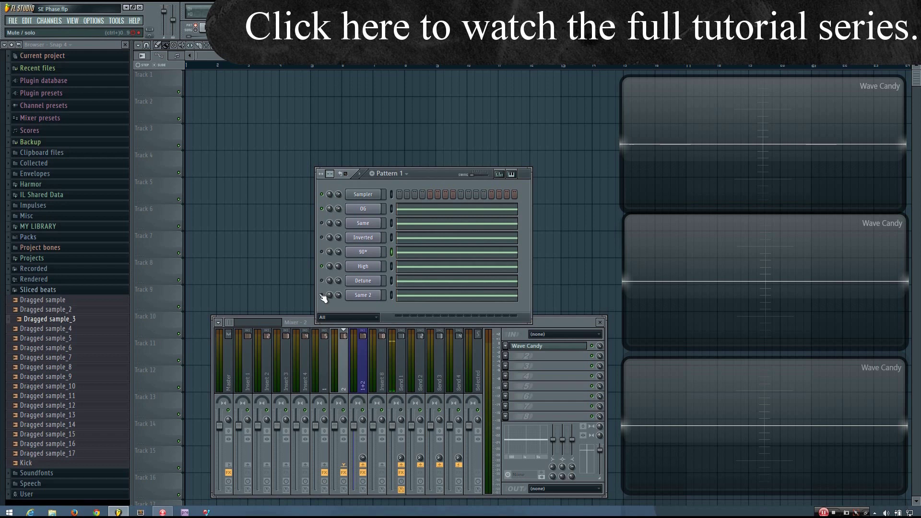
{"action": "key", "text": "space"}
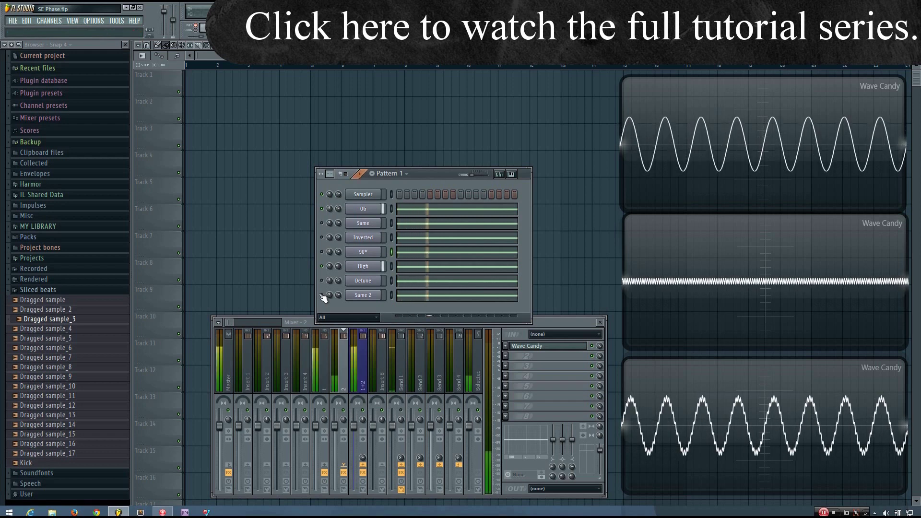
{"action": "key", "text": "space"}
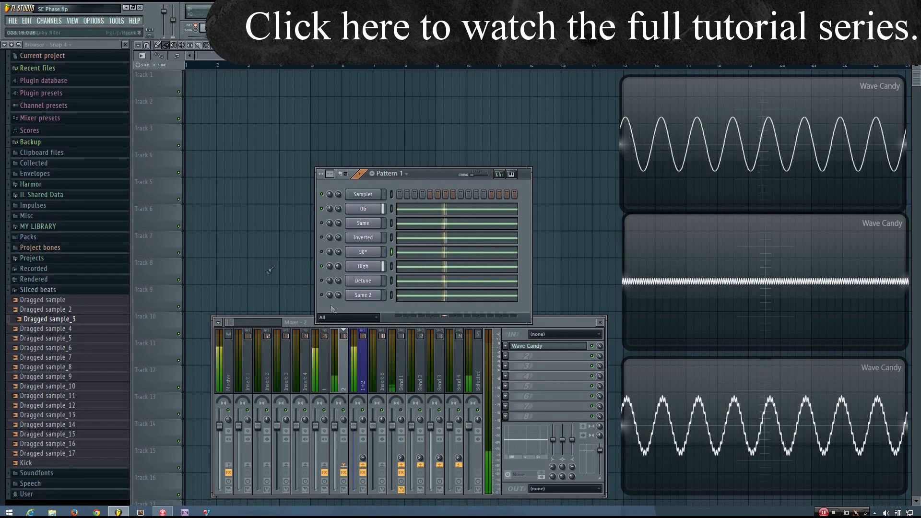
{"action": "left_click", "coordinate": [321, 267]}
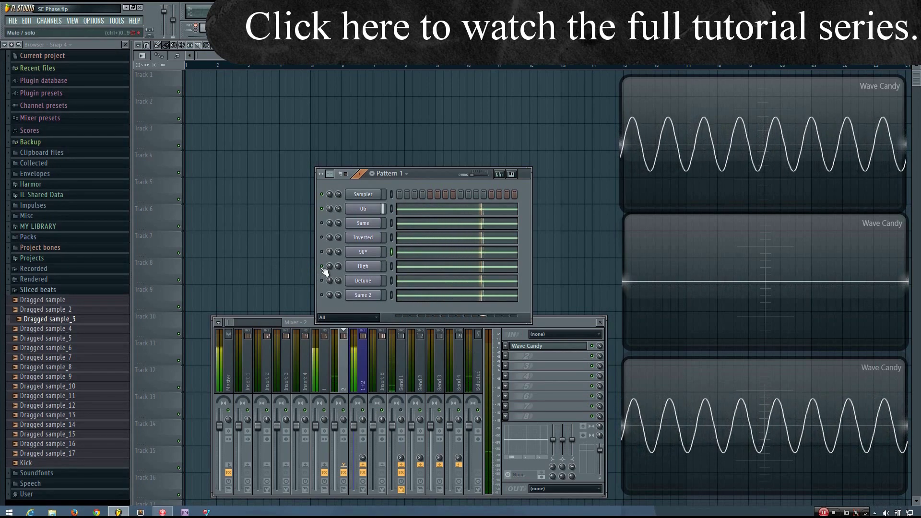
{"action": "left_click", "coordinate": [321, 266]}
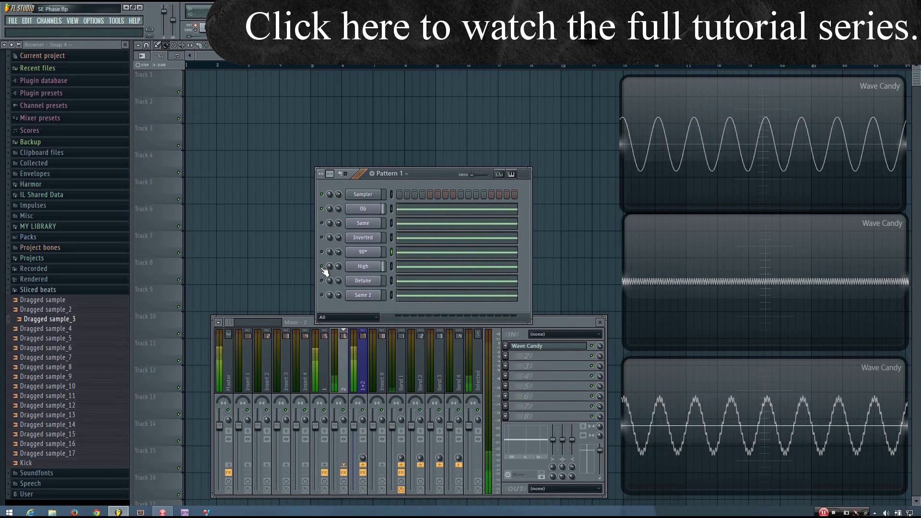
{"action": "key", "text": "space"}
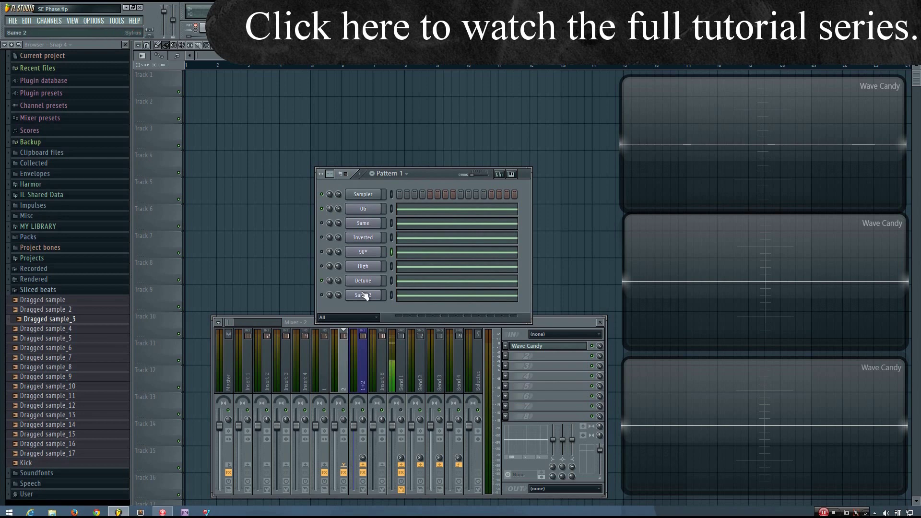
{"action": "key", "text": "space"}
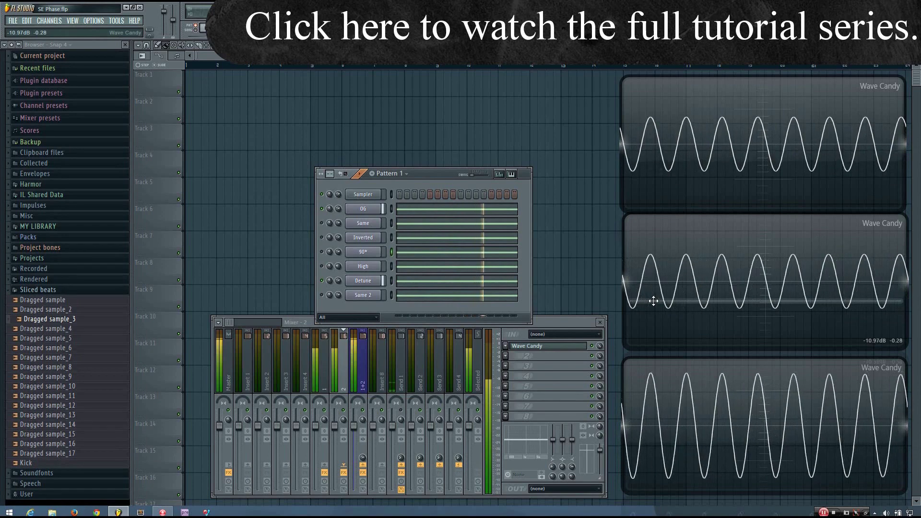
{"action": "key", "text": "space"}
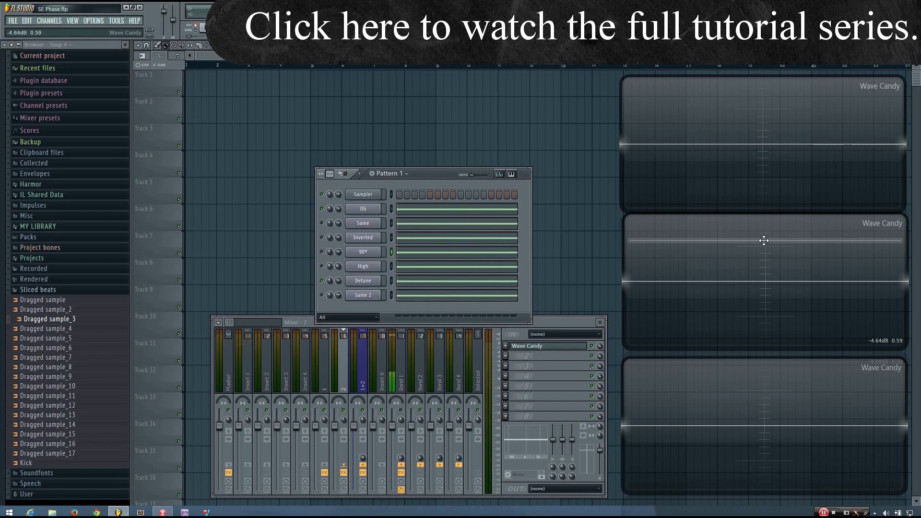
{"action": "key", "text": "space"}
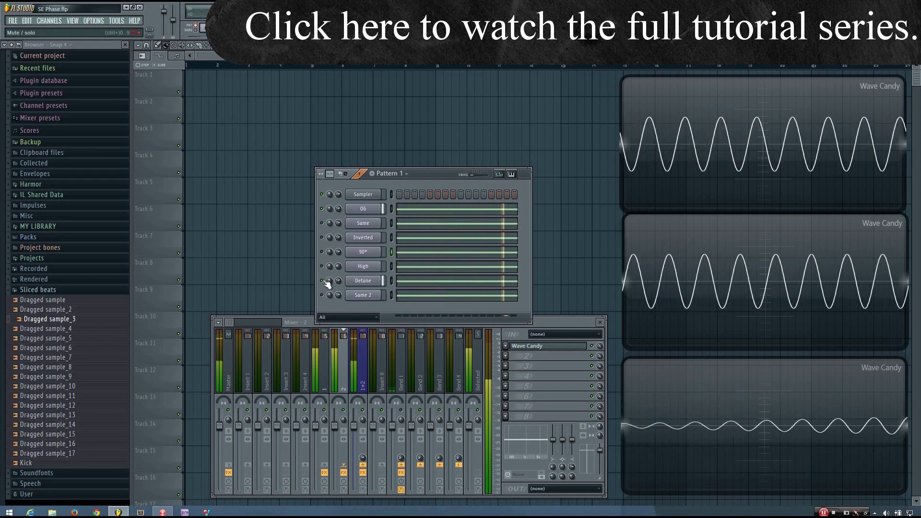
{"action": "key", "text": "space"}
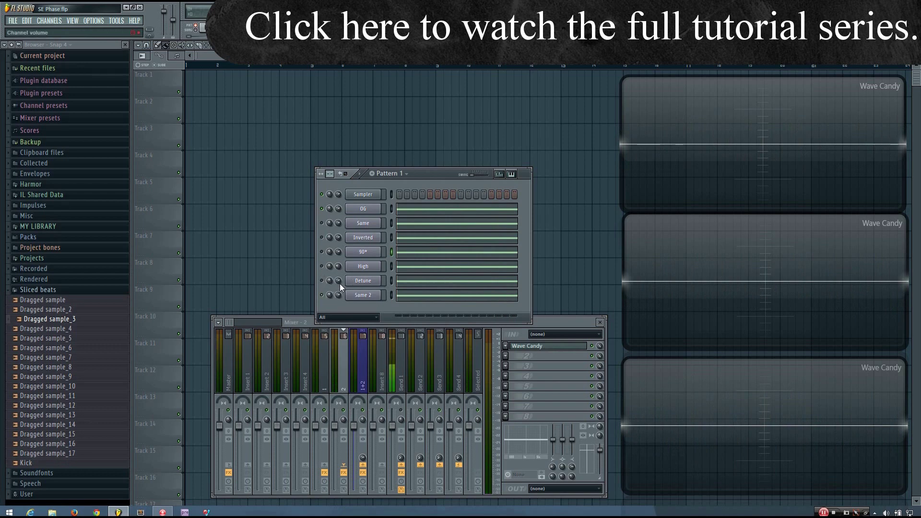
{"action": "left_click", "coordinate": [363, 280]}
{"action": "left_click_drag", "start_coordinate": [438, 268], "coordinate": [353, 115]}
- During playback, lower Same 2's Sytrus Modulation X knob, then raise it to full
{"action": "key", "text": "space"}
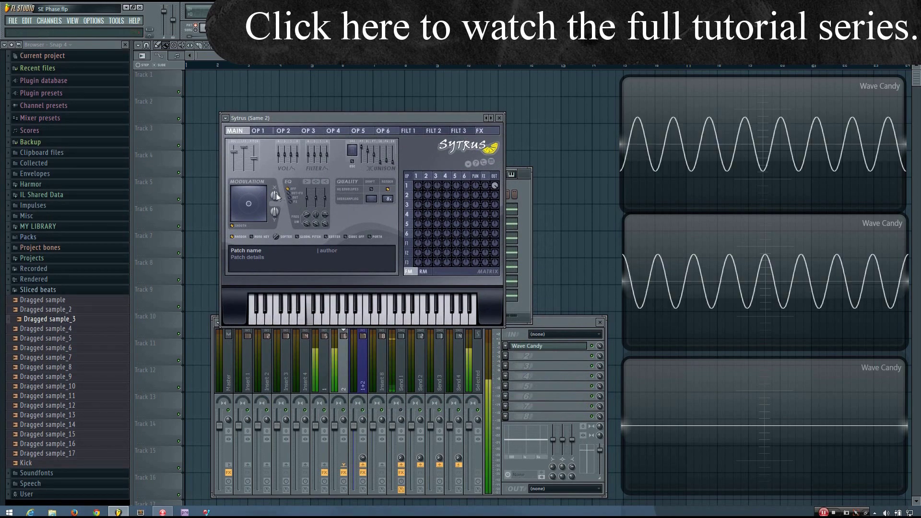
{"action": "left_click_drag", "start_coordinate": [275, 194], "coordinate": [276, 209]}
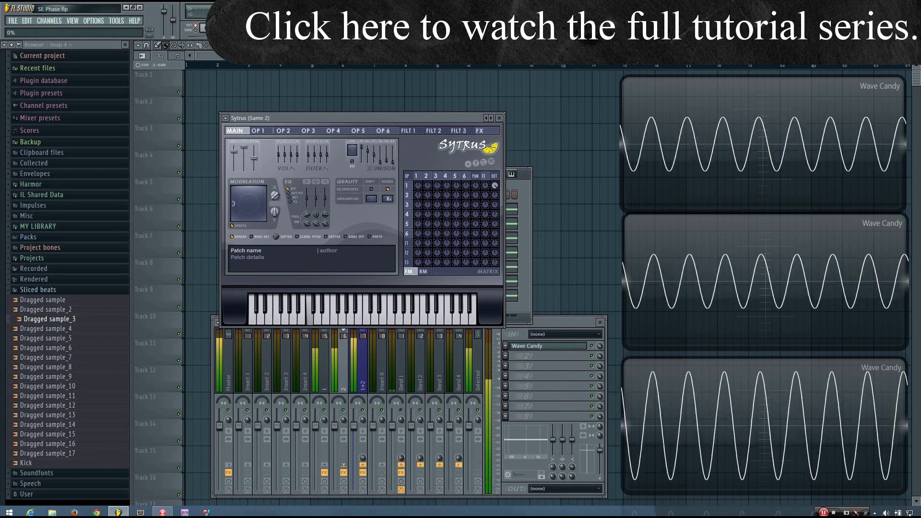
{"action": "mouse_move", "coordinate": [274, 195]}
{"action": "left_mouse_down"}
{"action": "mouse_move", "coordinate": [274, 172]}
{"action": "mouse_move", "coordinate": [274, 217]}
{"action": "left_mouse_up"}
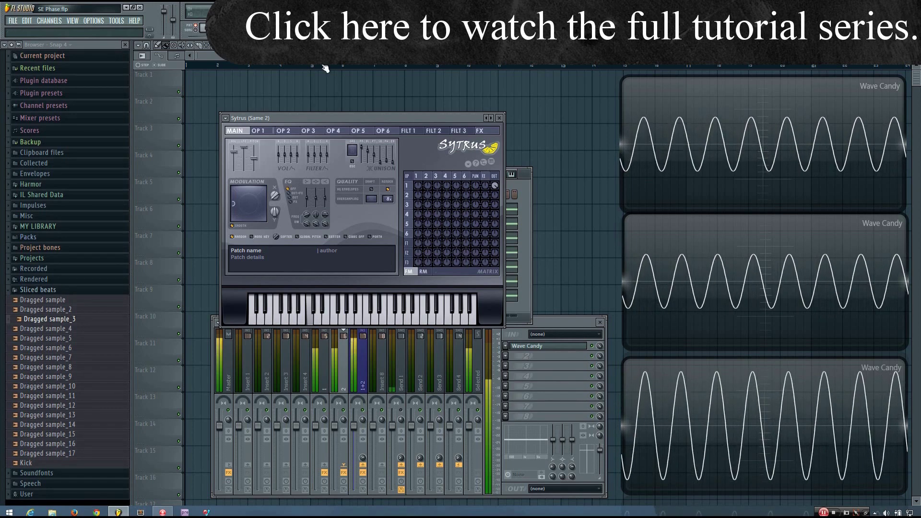